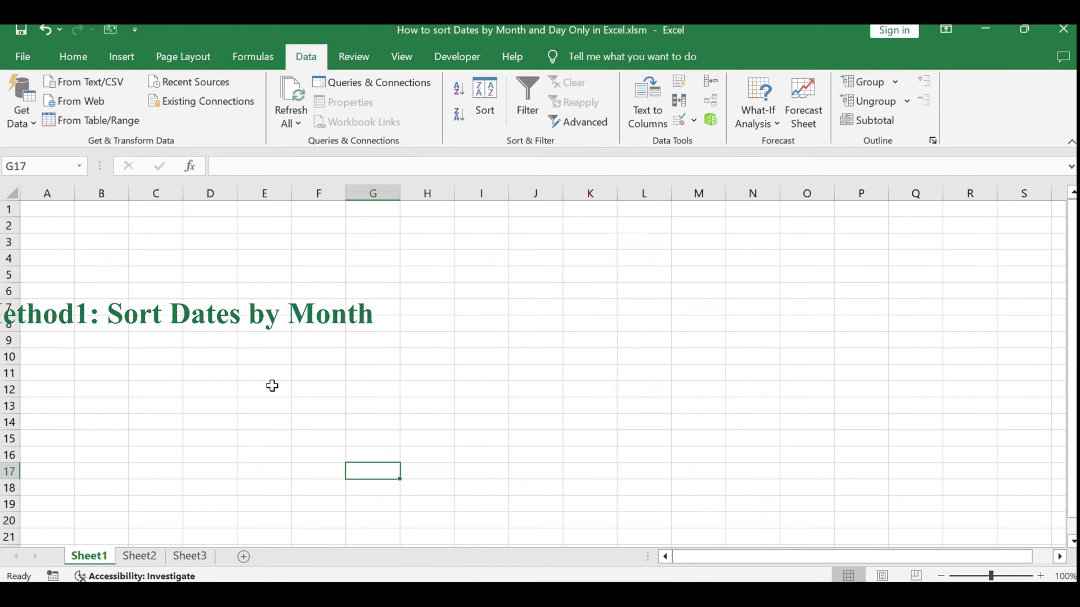
Step: Switch to Sheet2, which holds the names-and-dates list and method notes
click(138, 556)
click(417, 413)
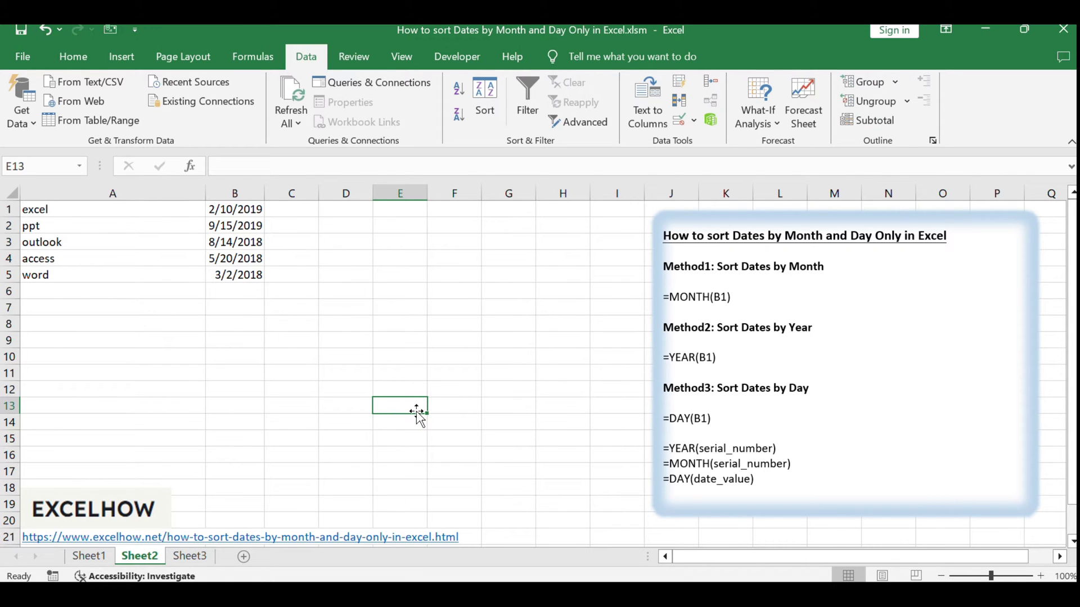
Step: Enter =MONTH(B1) in C1 to get the first date's month number
drag(73, 208, 228, 270)
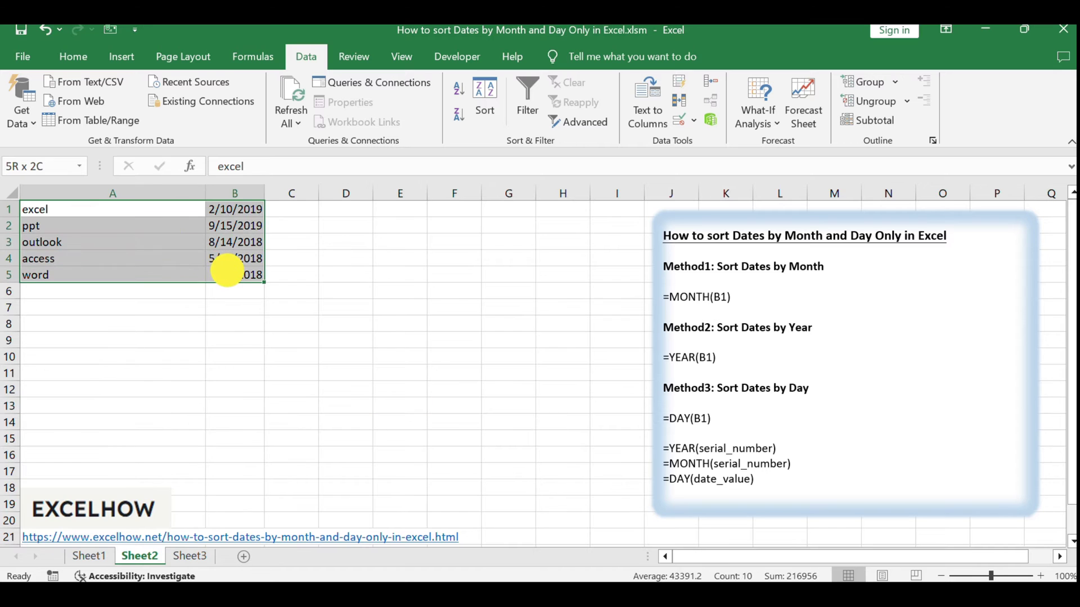
click(352, 273)
click(290, 209)
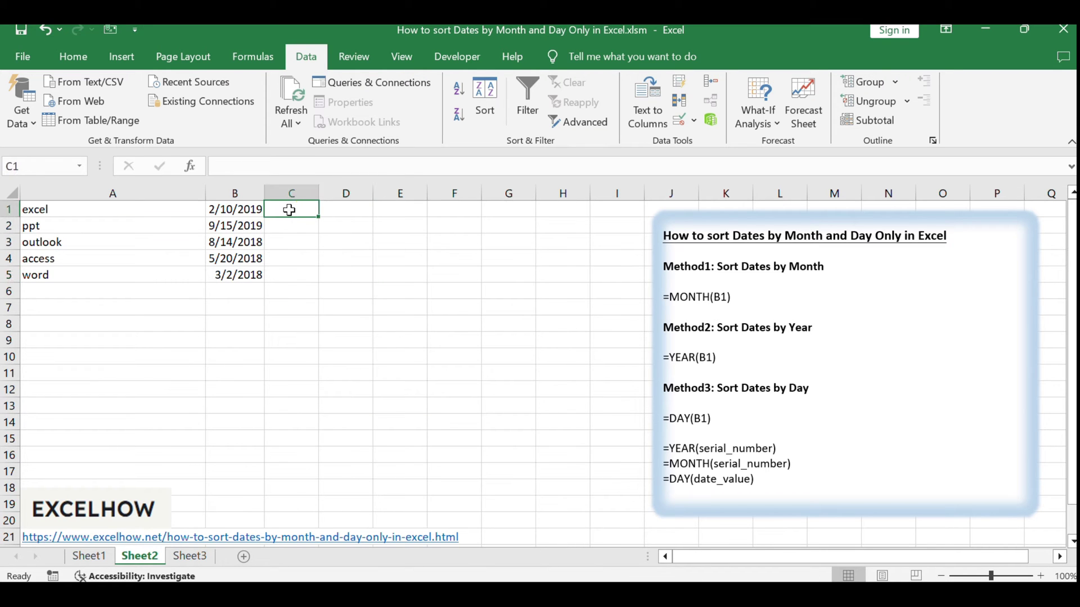
double_click(290, 209)
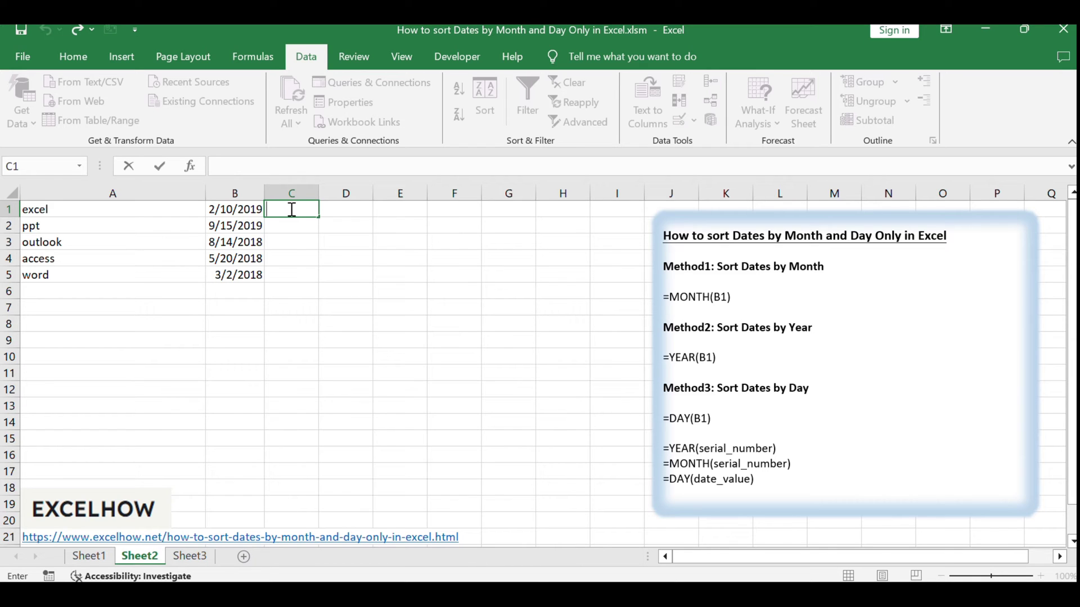
text(=MONTH(B1))
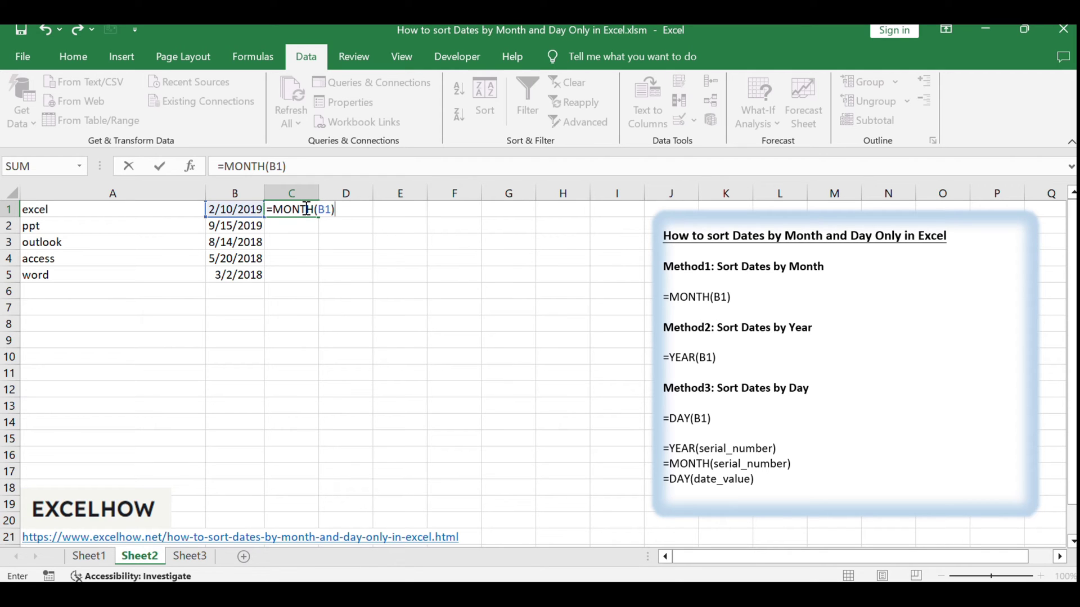
key(Return)
Step: Fill the MONTH formula down to C5, giving 2, 9, 8, 5, 3
click(308, 211)
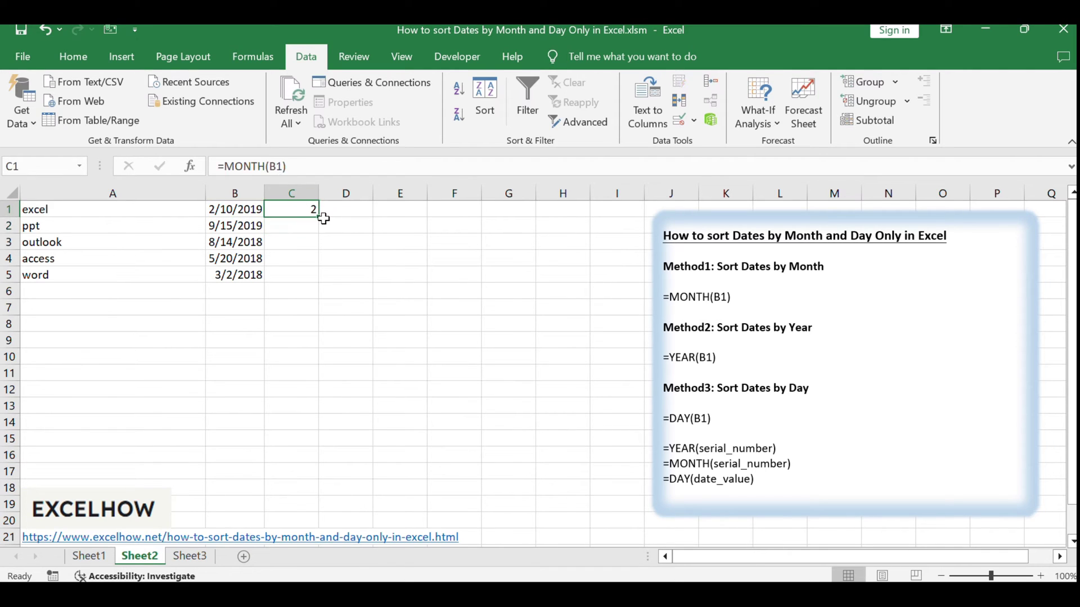
drag(322, 217, 321, 278)
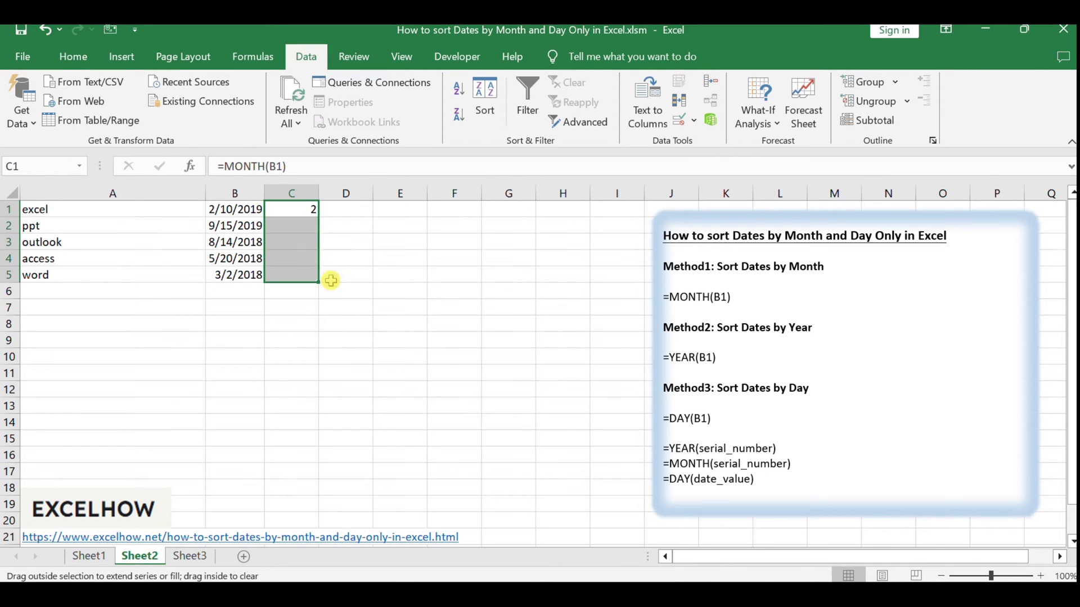
click(451, 259)
drag(306, 210, 311, 274)
click(460, 295)
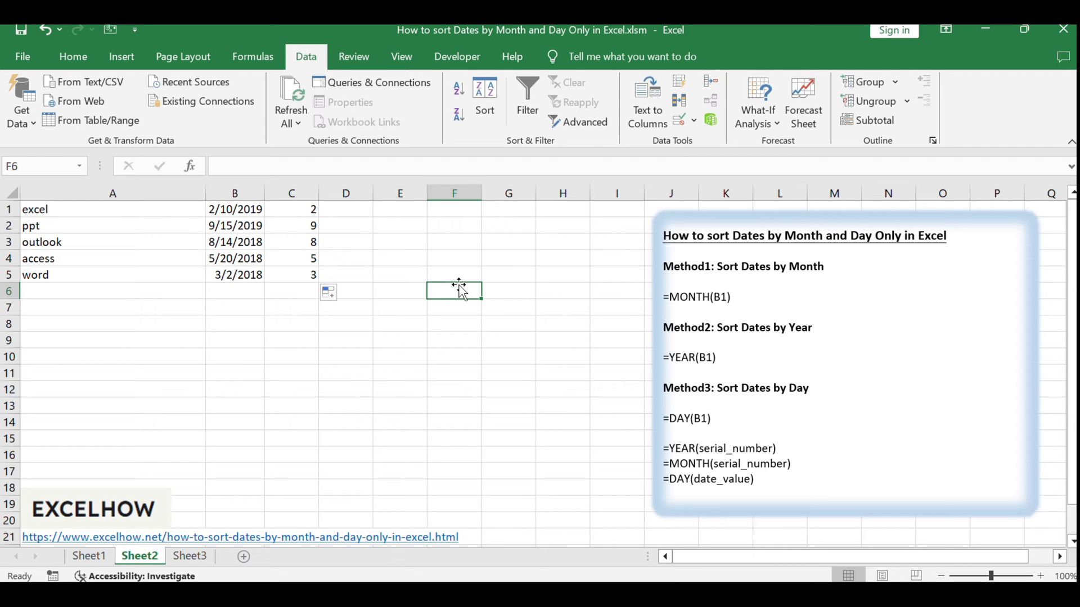
Step: Sort all rows by month column C, smallest first, expanding the selection
click(298, 191)
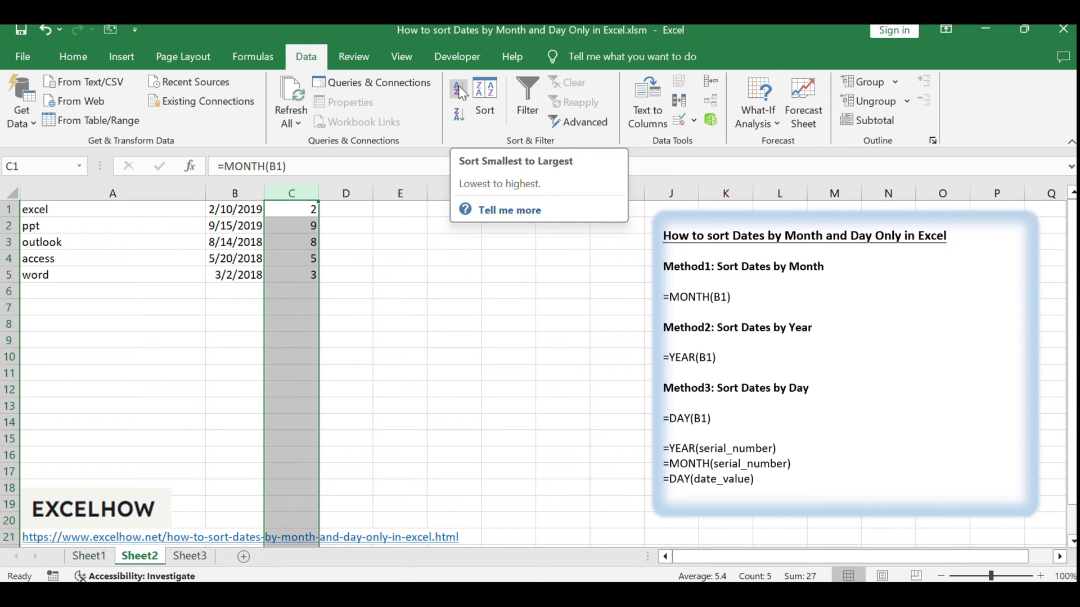
click(458, 85)
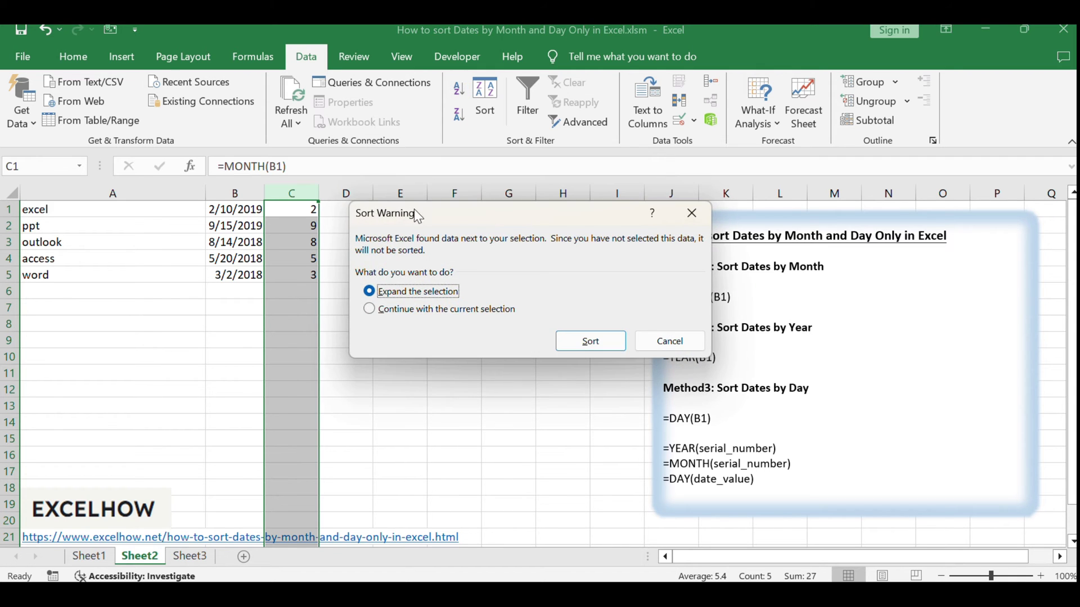
drag(418, 213, 465, 165)
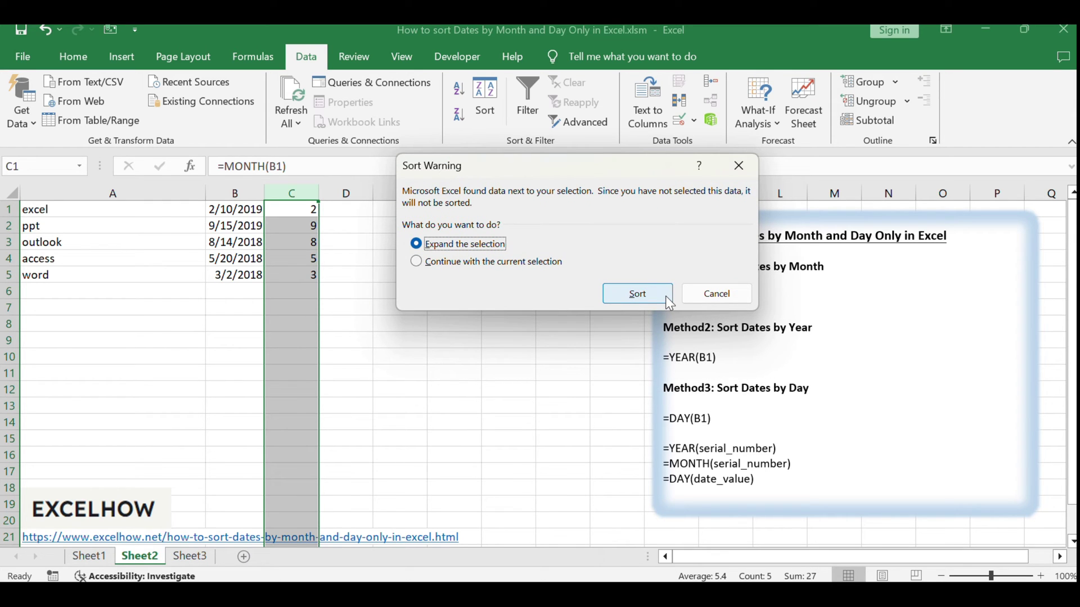
click(637, 293)
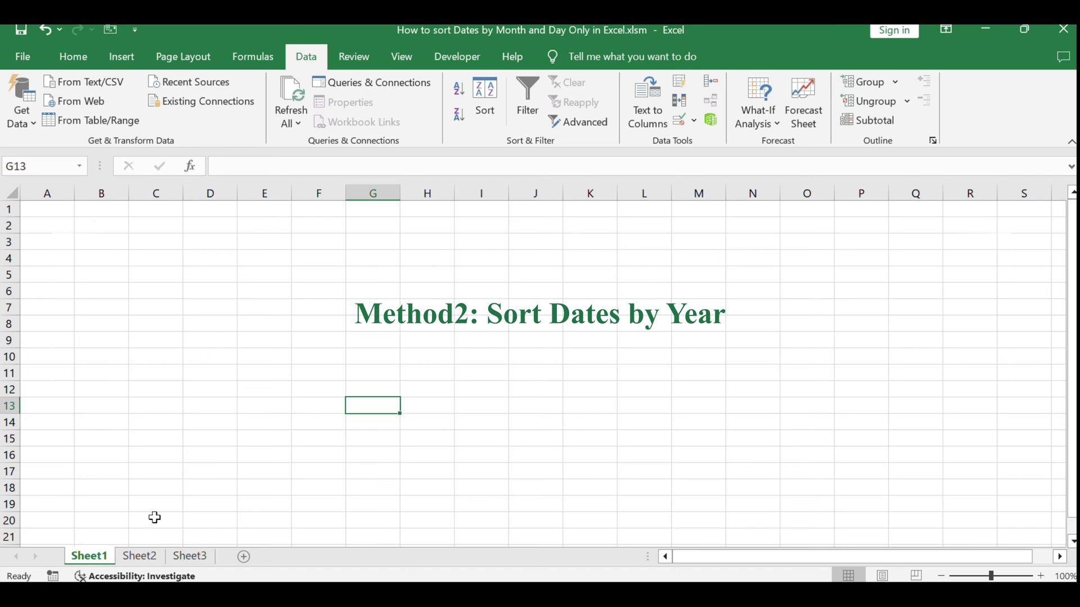
Step: Paste =YEAR(B1) from the notes into D1 and commit it
click(152, 563)
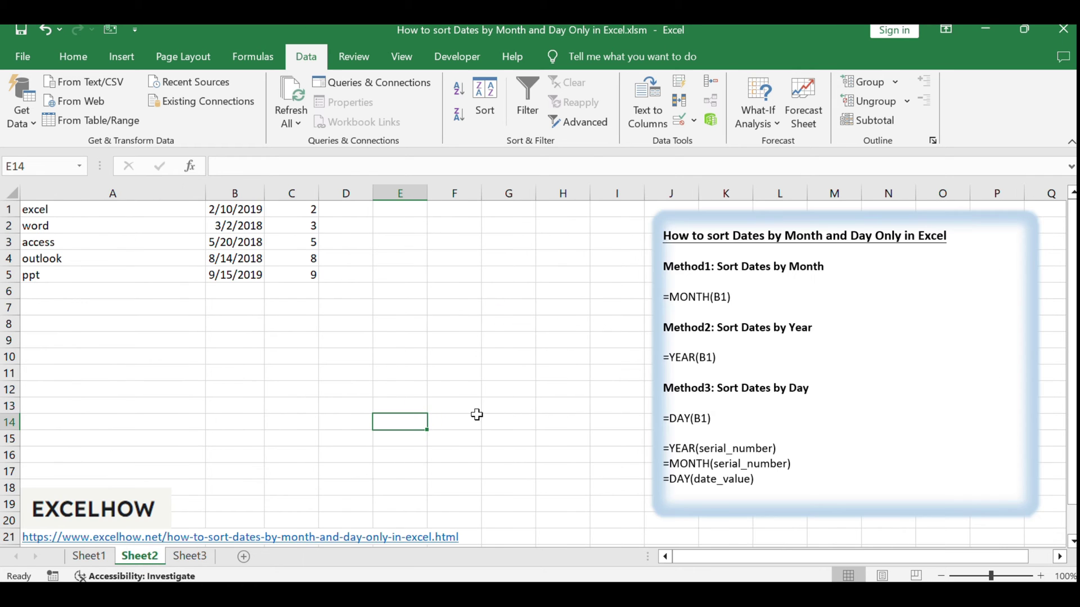
click(715, 357)
double_click(699, 356)
key(ctrl+c)
click(485, 340)
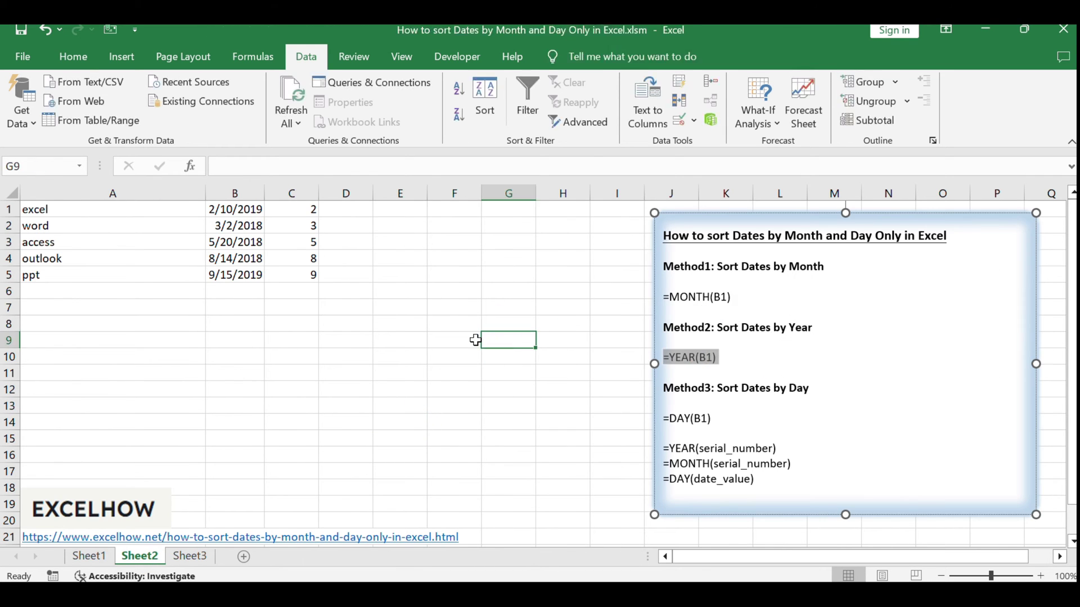
click(309, 211)
click(348, 211)
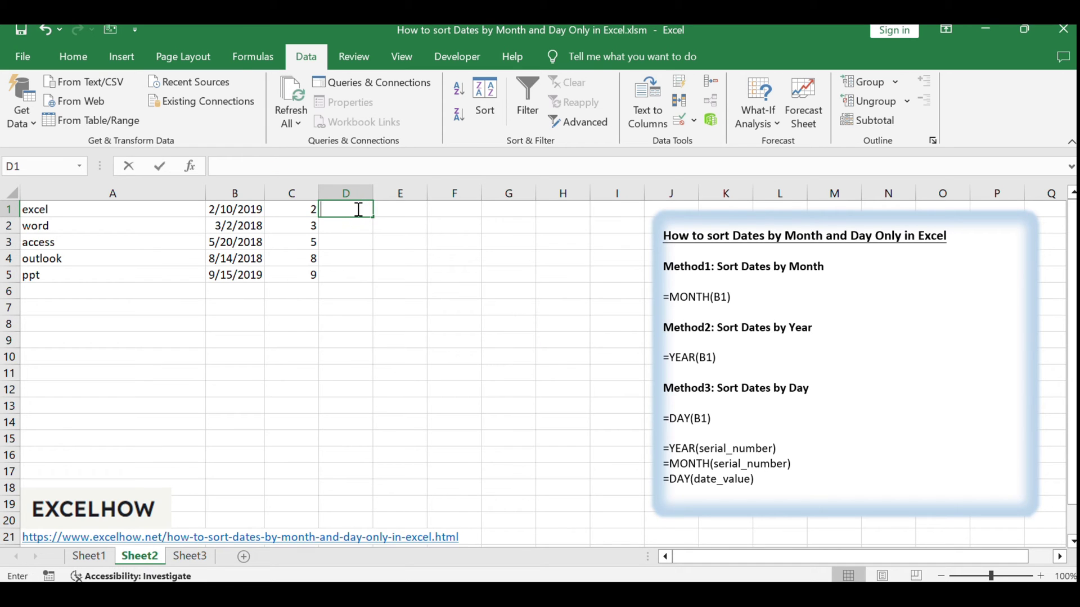
double_click(353, 211)
key(ctrl+v)
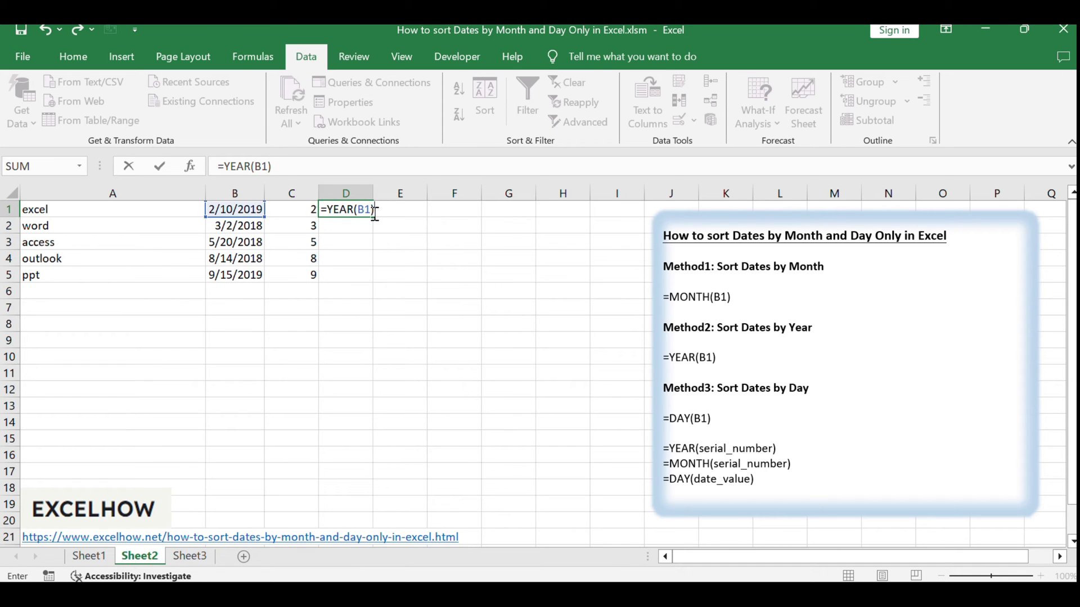
key(Return)
Step: Fill the YEAR formula down to D5, giving 2019, 2018, 2018, 2018, 2019
click(355, 209)
drag(373, 216, 372, 284)
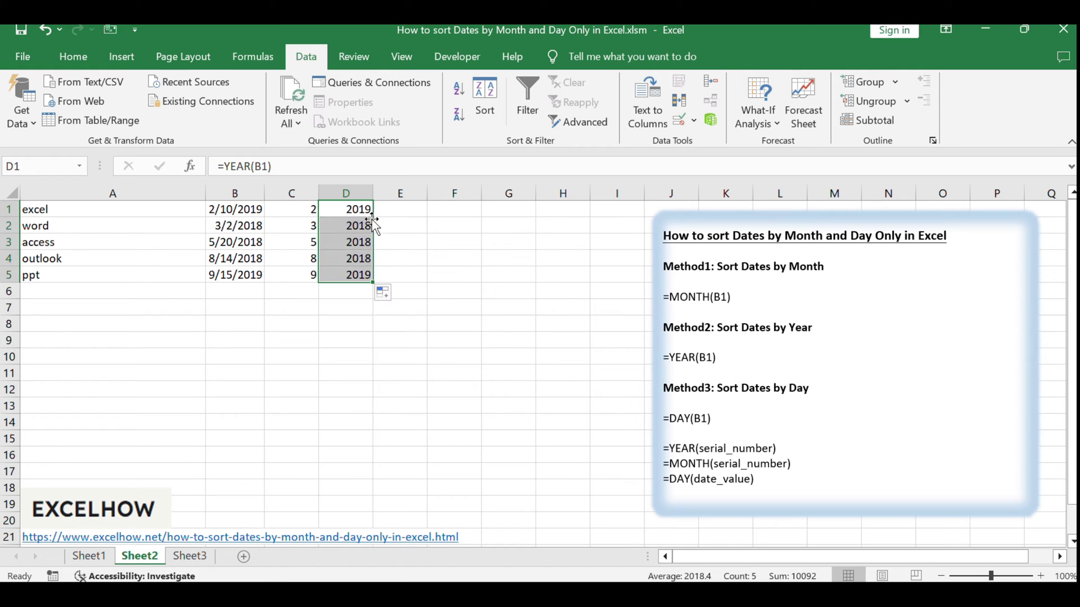
click(401, 291)
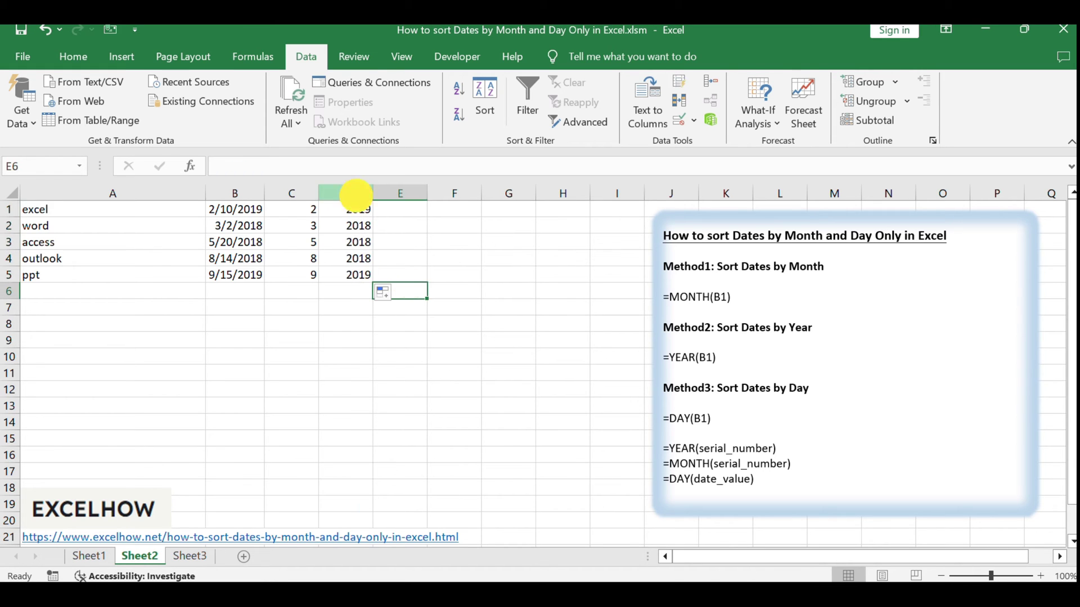
Step: Sort all rows by year column D with expanded selection, 2019 rows first
click(346, 193)
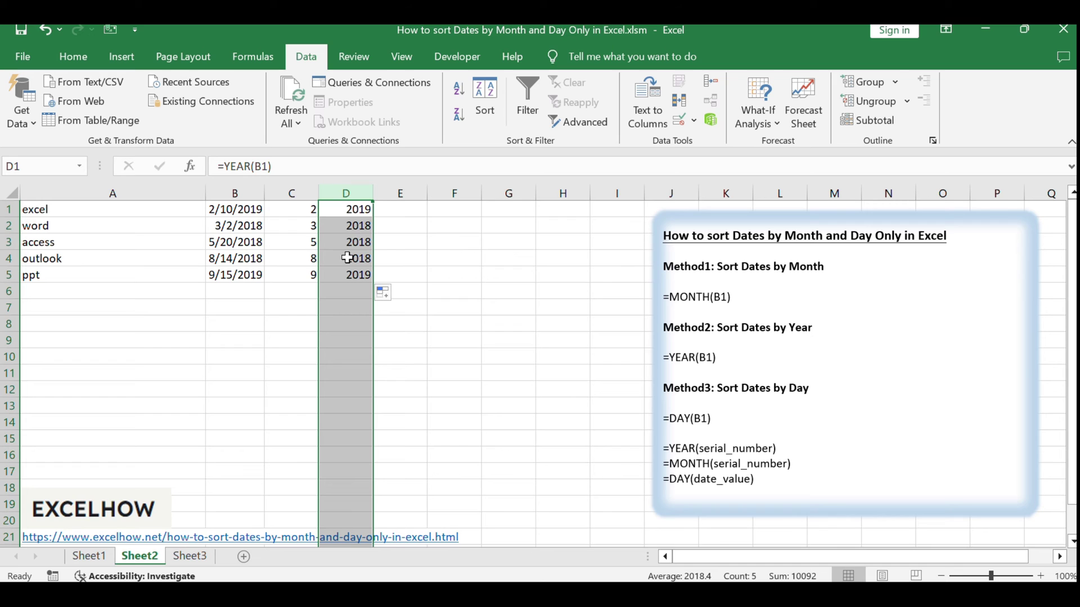
click(458, 90)
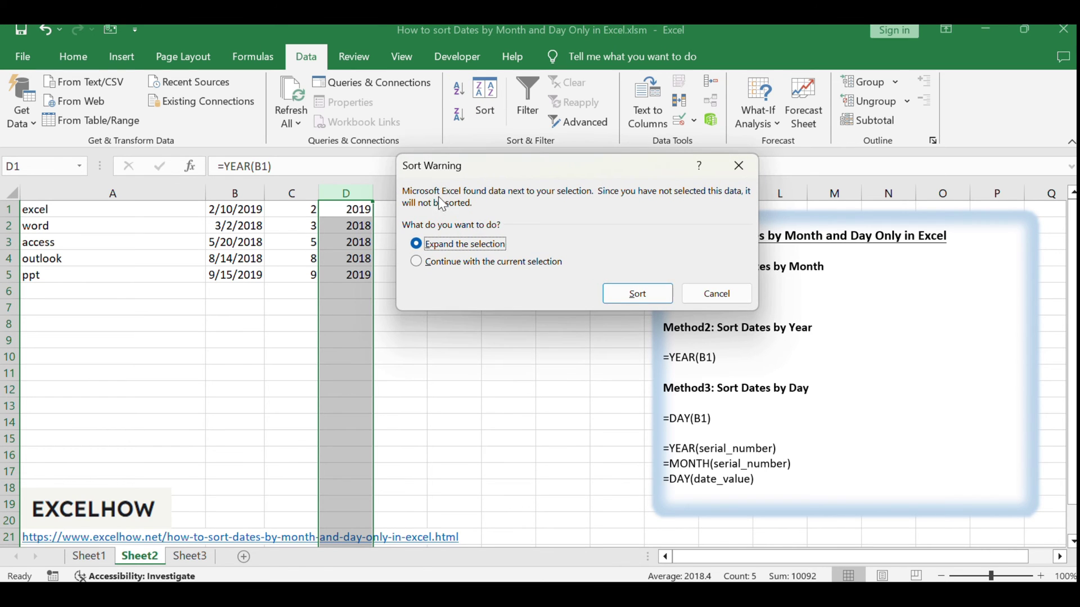
click(639, 294)
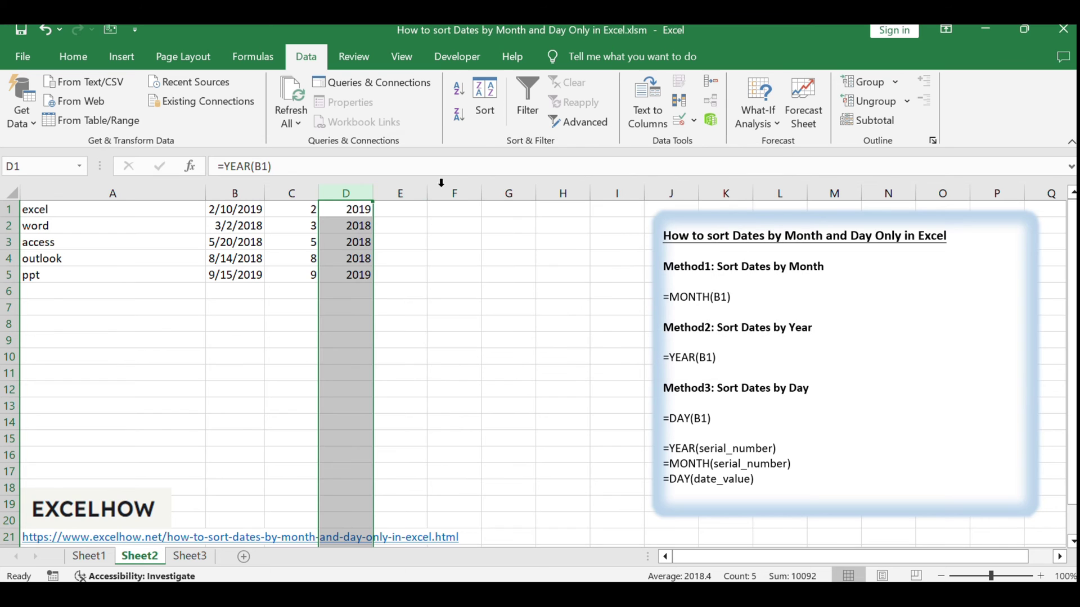
click(484, 100)
click(637, 292)
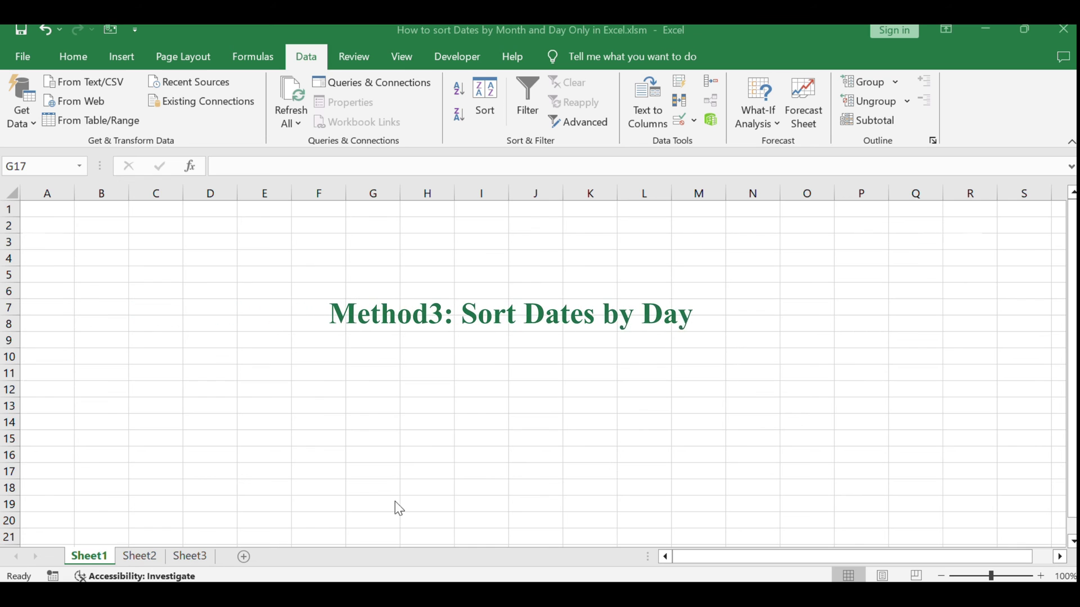
Step: Back on Sheet2, enter =DAY(B1) in E1 and commit it
click(140, 556)
click(616, 455)
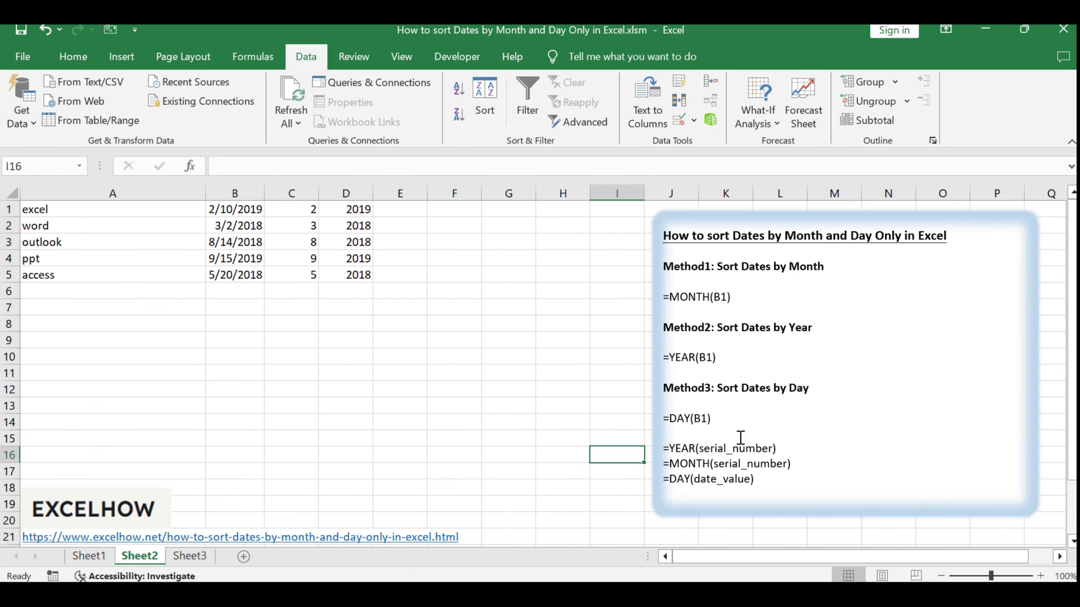
click(698, 418)
click(509, 324)
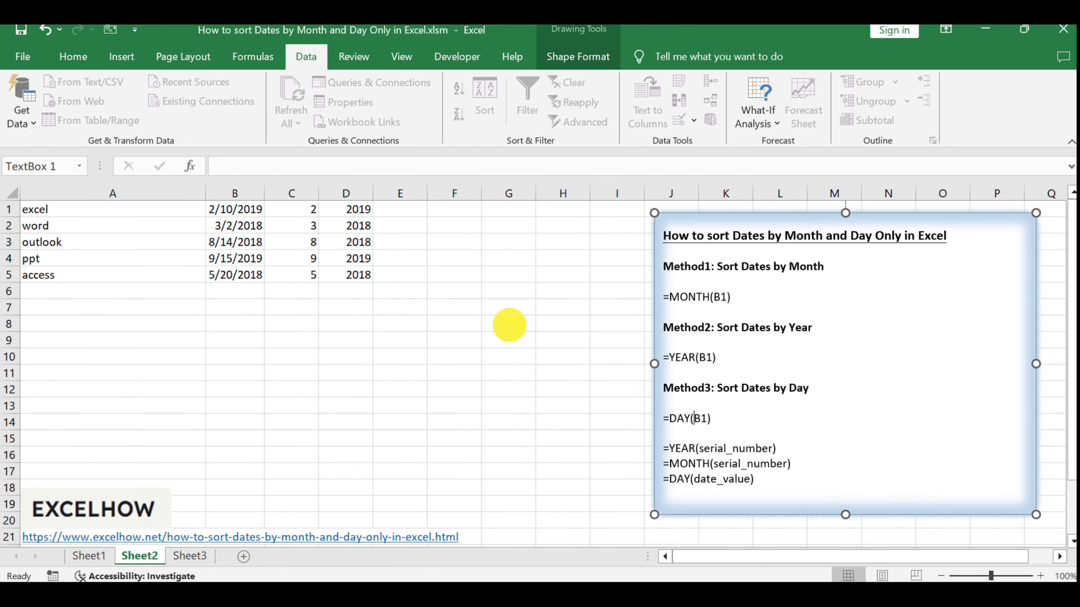
click(395, 212)
text(=DAY(B1))
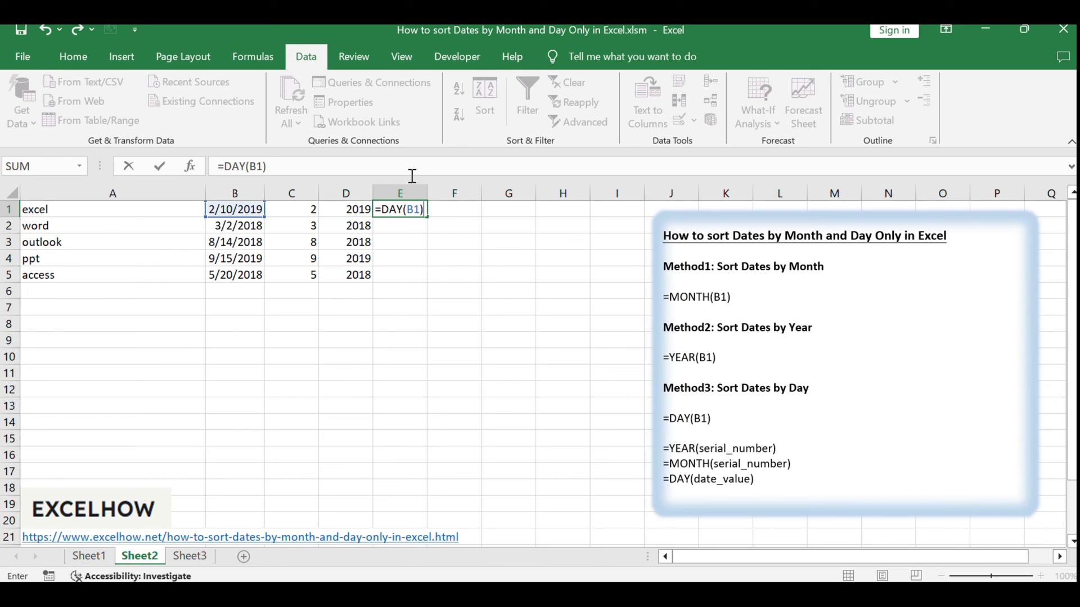
key(Return)
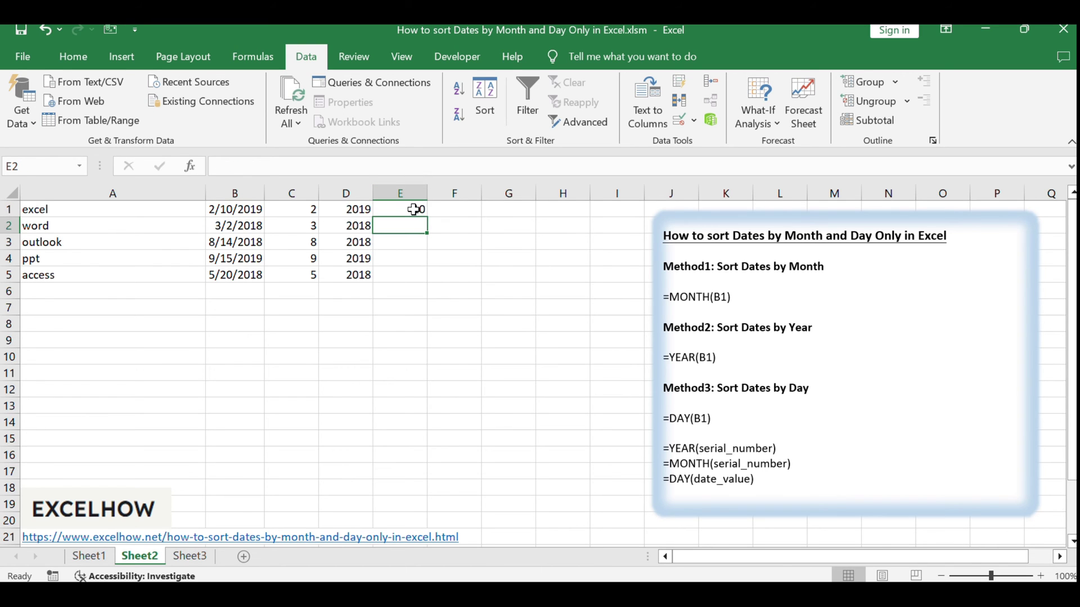
Step: Fill the DAY formula down to E5, giving 10, 2, 14, 15, 20
click(415, 210)
drag(426, 217, 424, 282)
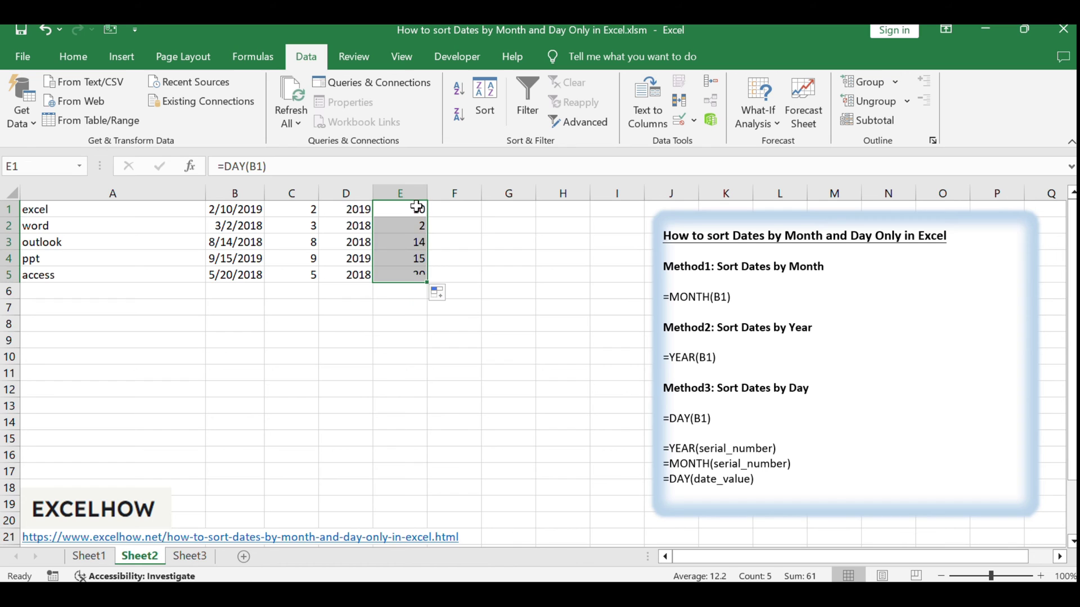
click(488, 338)
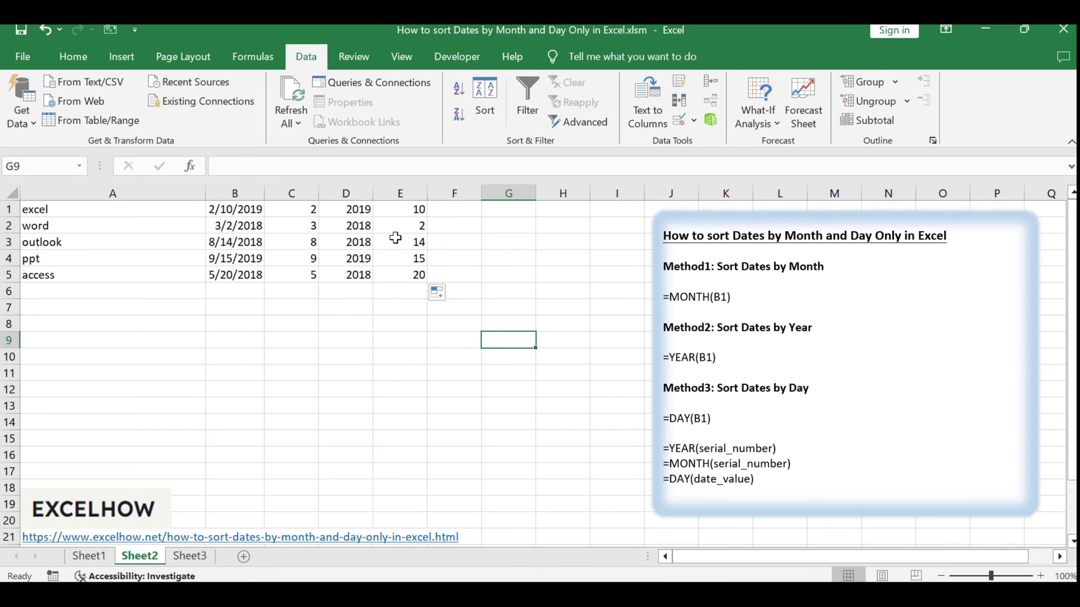
click(410, 211)
click(341, 226)
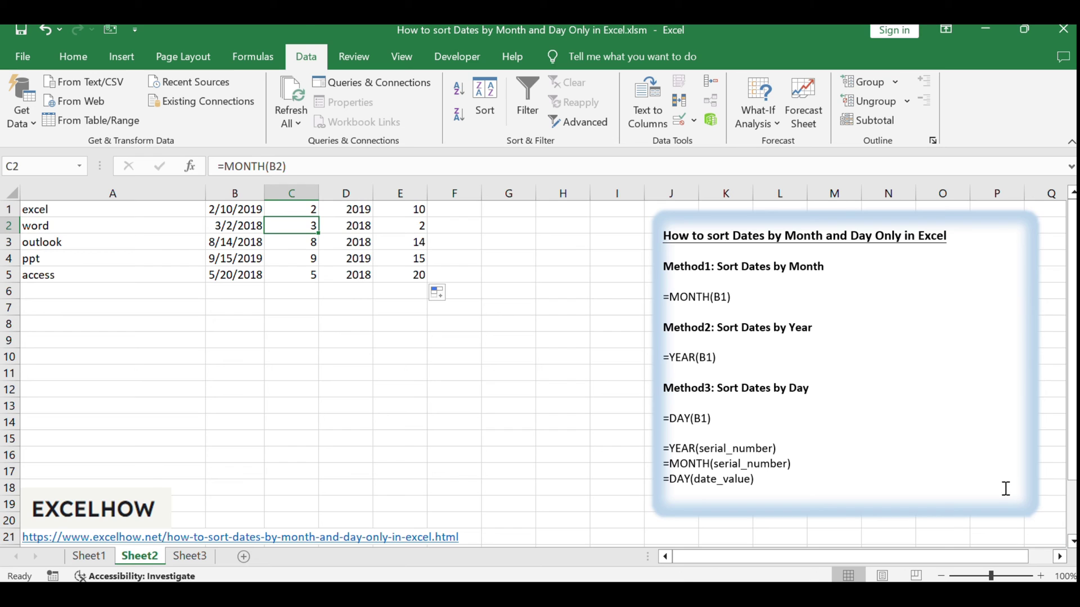
click(822, 444)
drag(670, 463, 807, 461)
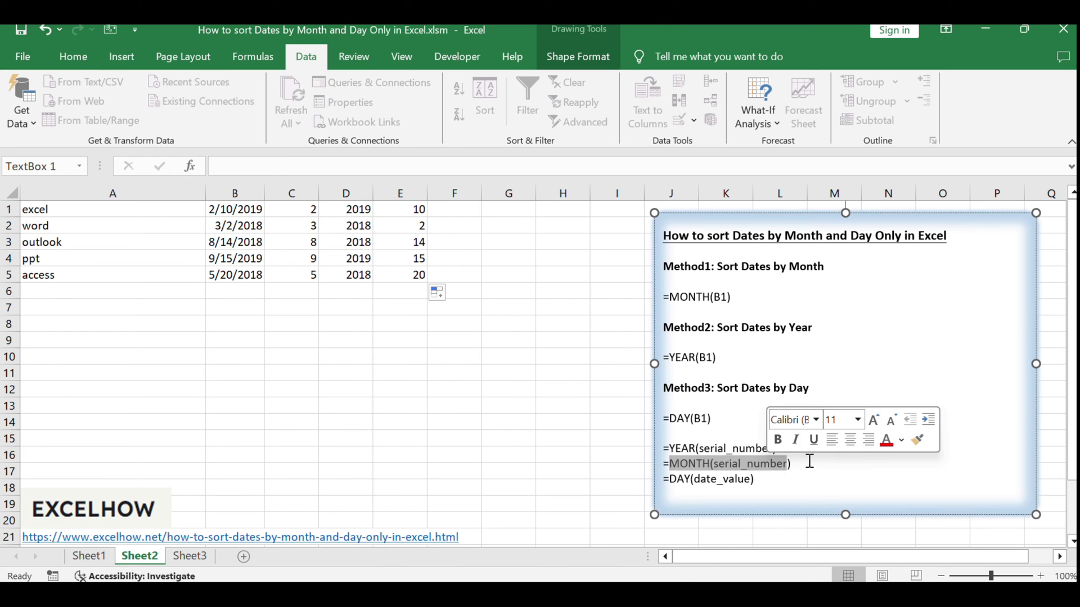
click(808, 468)
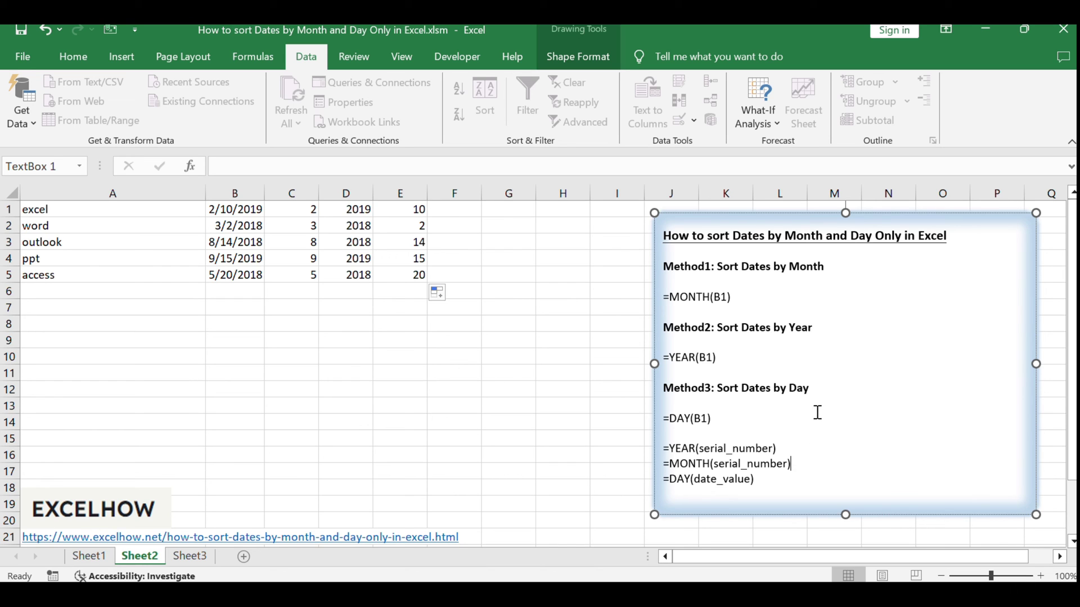
mouse_move(670, 478)
mouse_down()
mouse_move(753, 479)
mouse_move(656, 474)
mouse_up()
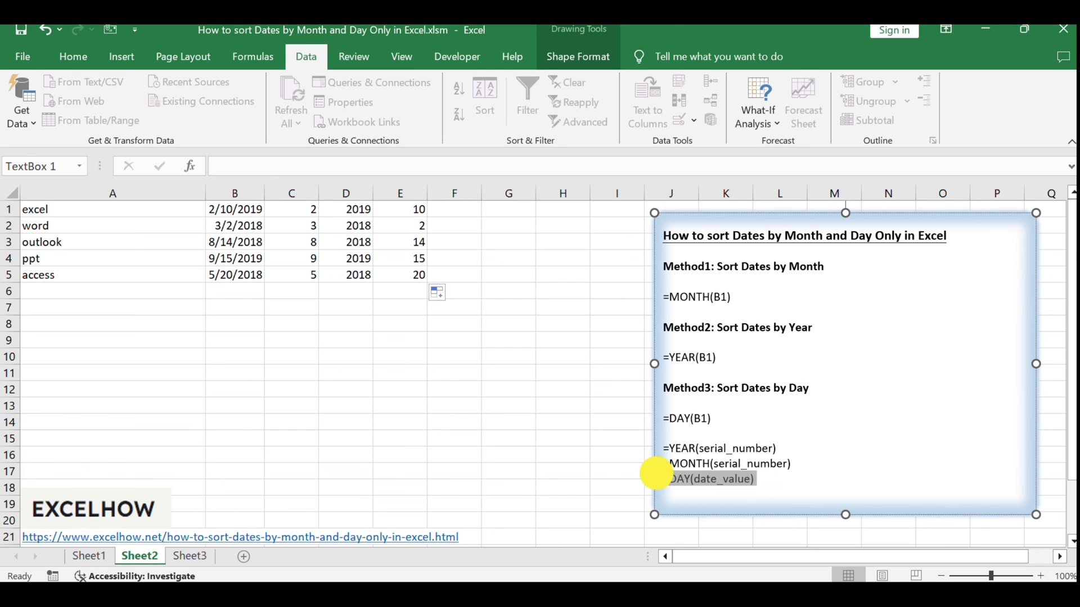
click(847, 351)
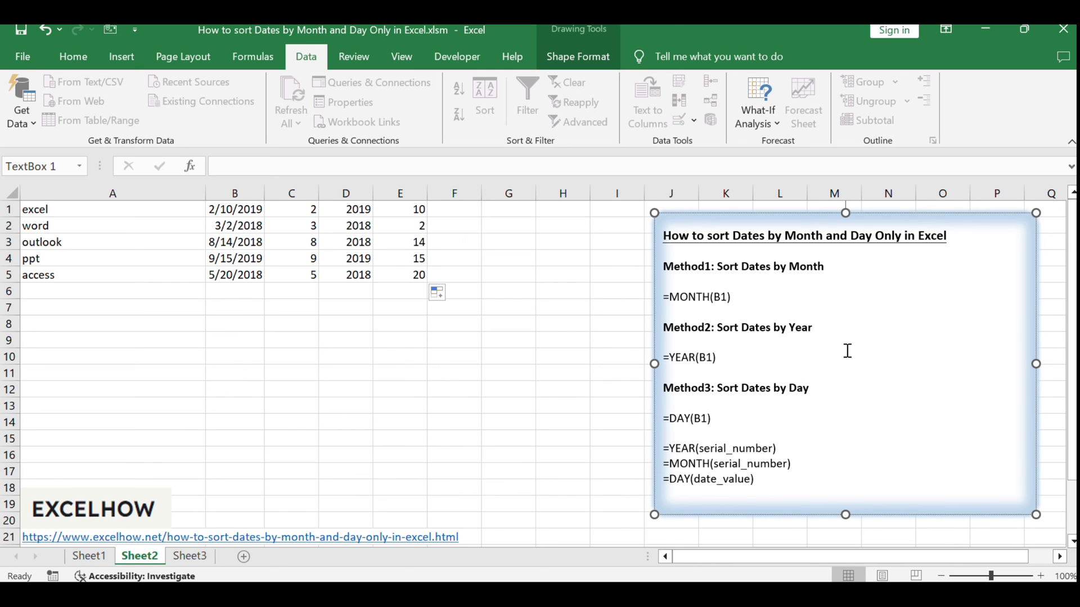